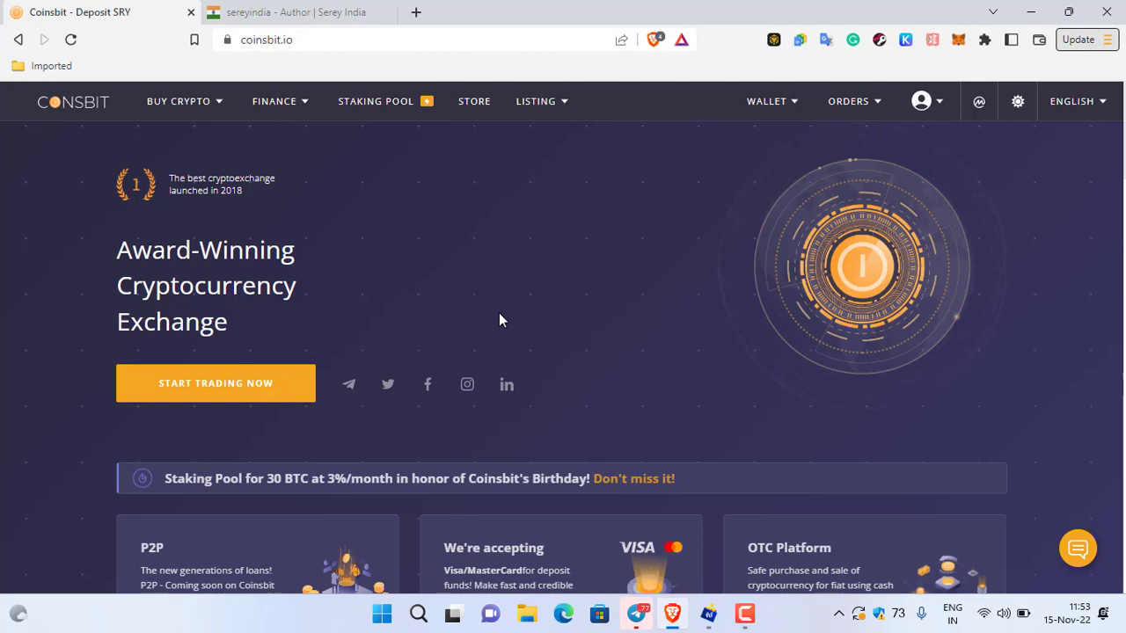
# Step: Open the wallet balances and filter the asset list to SRY, showing a 100.264 balance
pyautogui.click(785, 107)
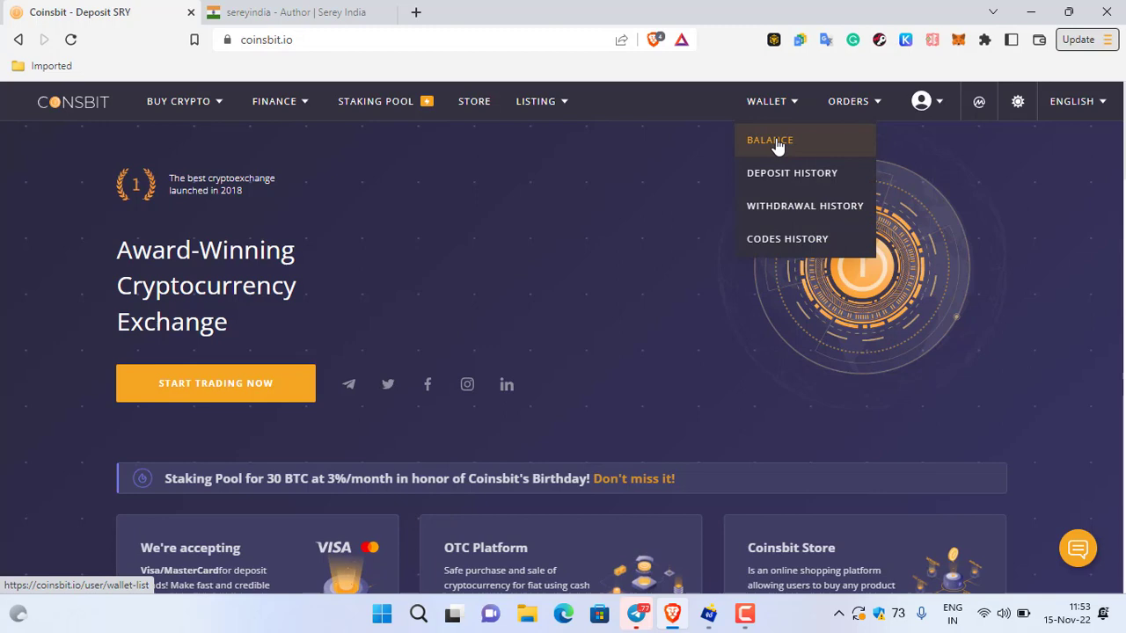
pyautogui.click(778, 146)
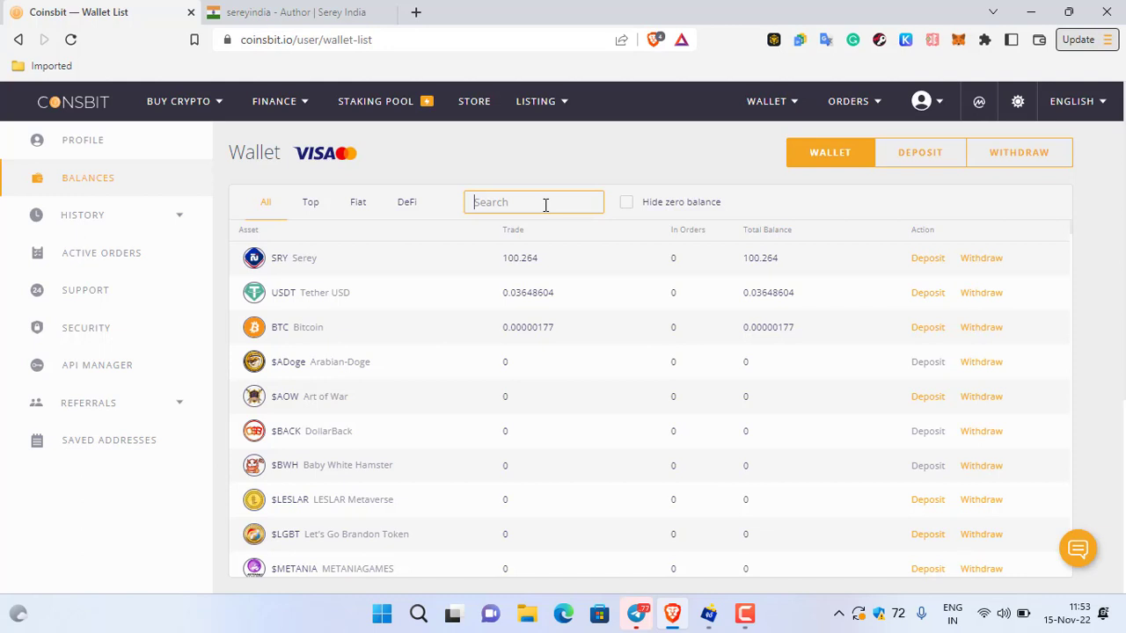
pyautogui.write('sry')
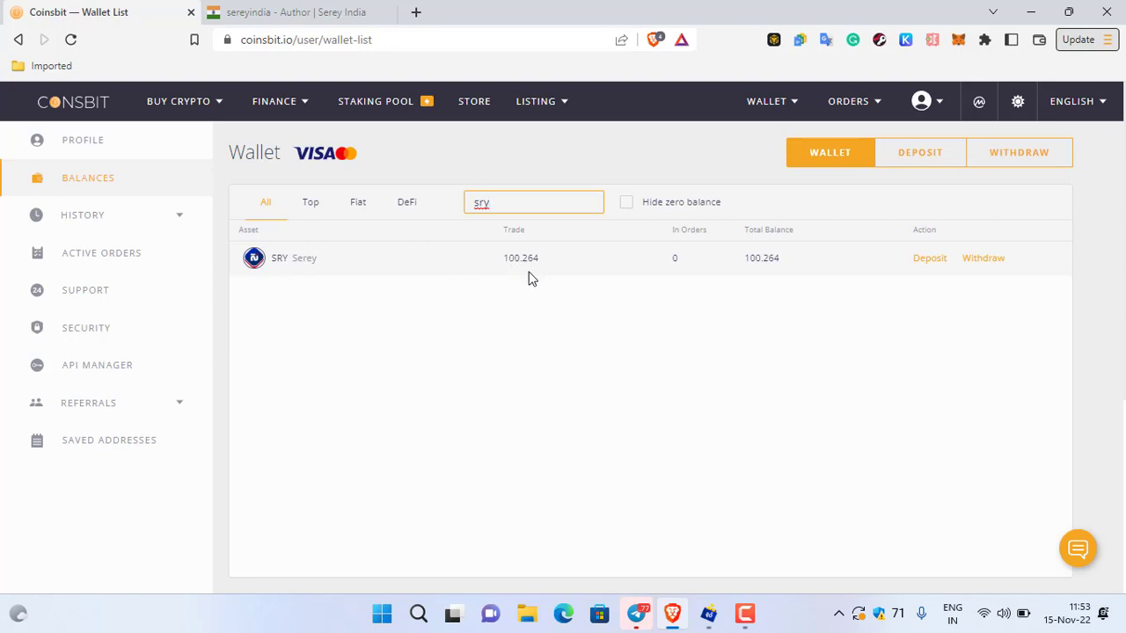
pyautogui.click(686, 301)
# Step: Open the SRY deposit page and review its deposit address and memo codes
pyautogui.click(933, 260)
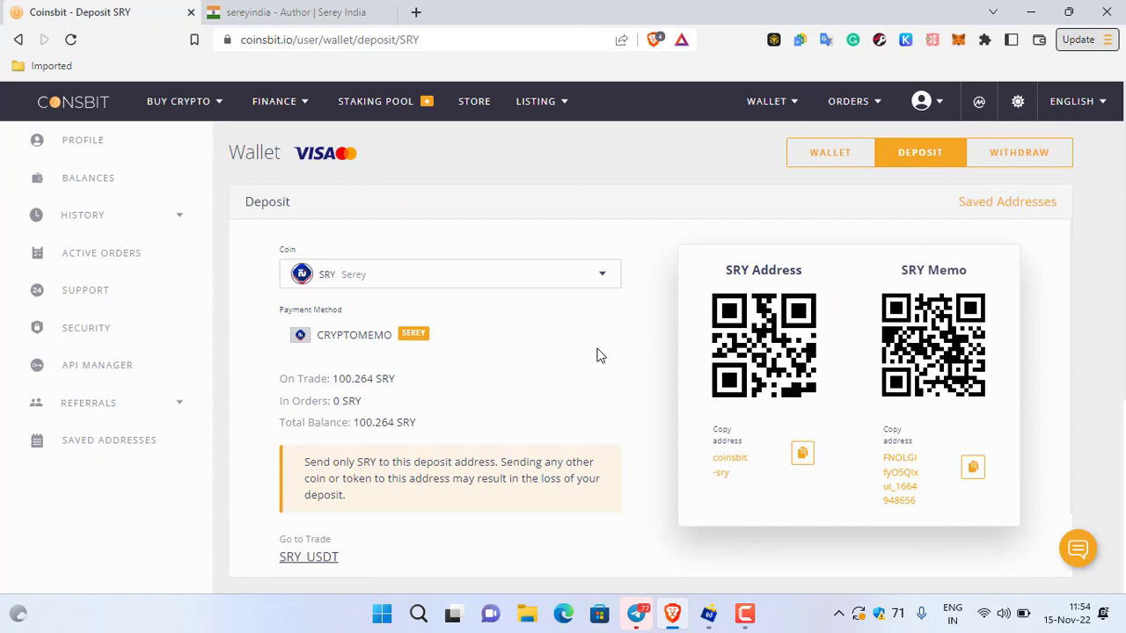
pyautogui.scroll(-1, 596, 355)
pyautogui.scroll(1, 596, 354)
# Step: Bring up Serey Wallet and start a blank Serey coin transfer form
pyautogui.click(711, 616)
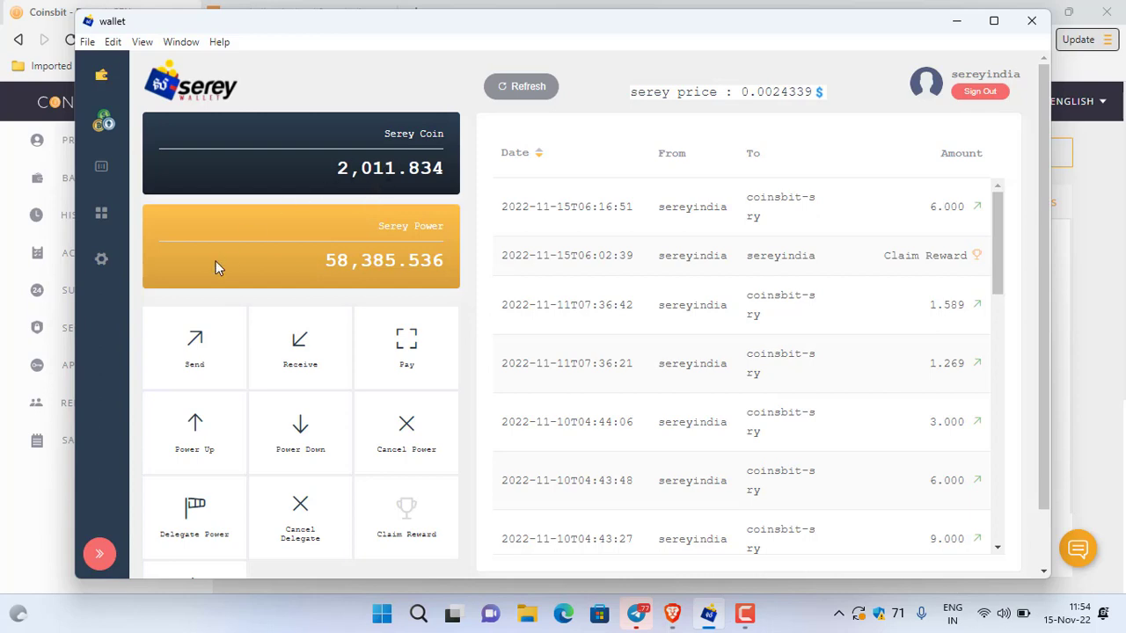
pyautogui.click(198, 353)
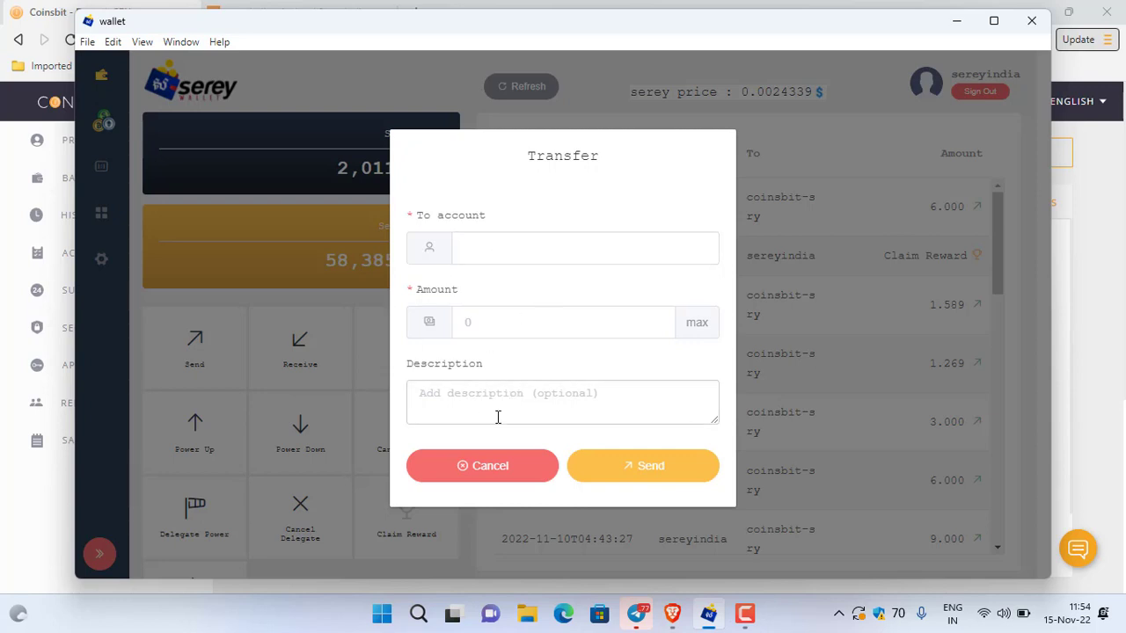
# Step: Paste the Coinsbit SRY deposit address as the recipient and enter 500 as the amount
pyautogui.click(1084, 273)
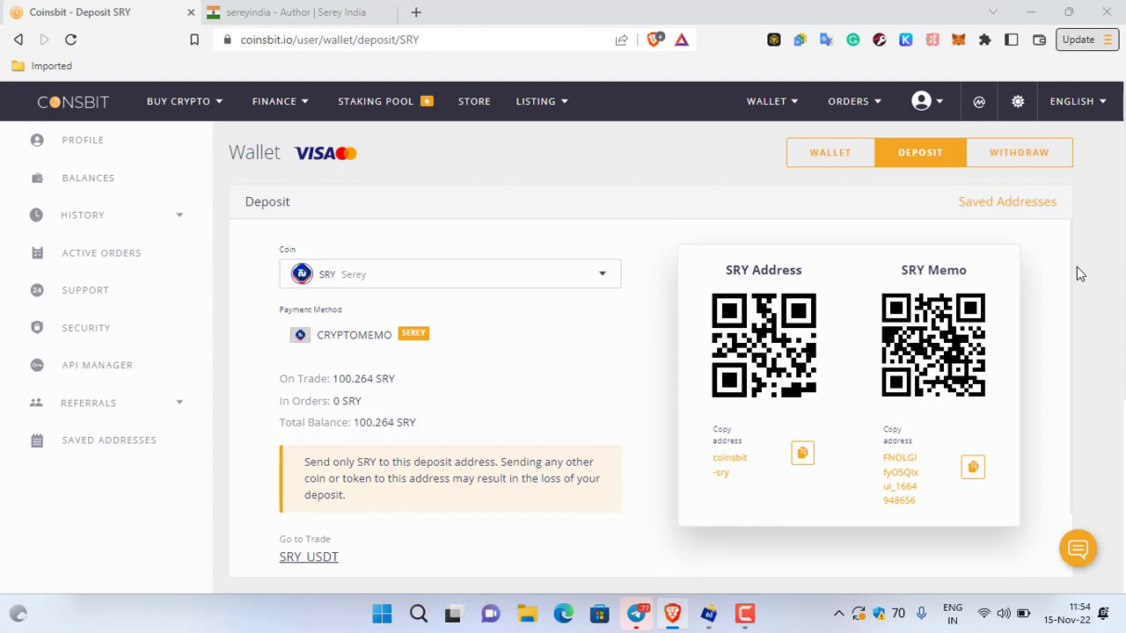
pyautogui.click(803, 457)
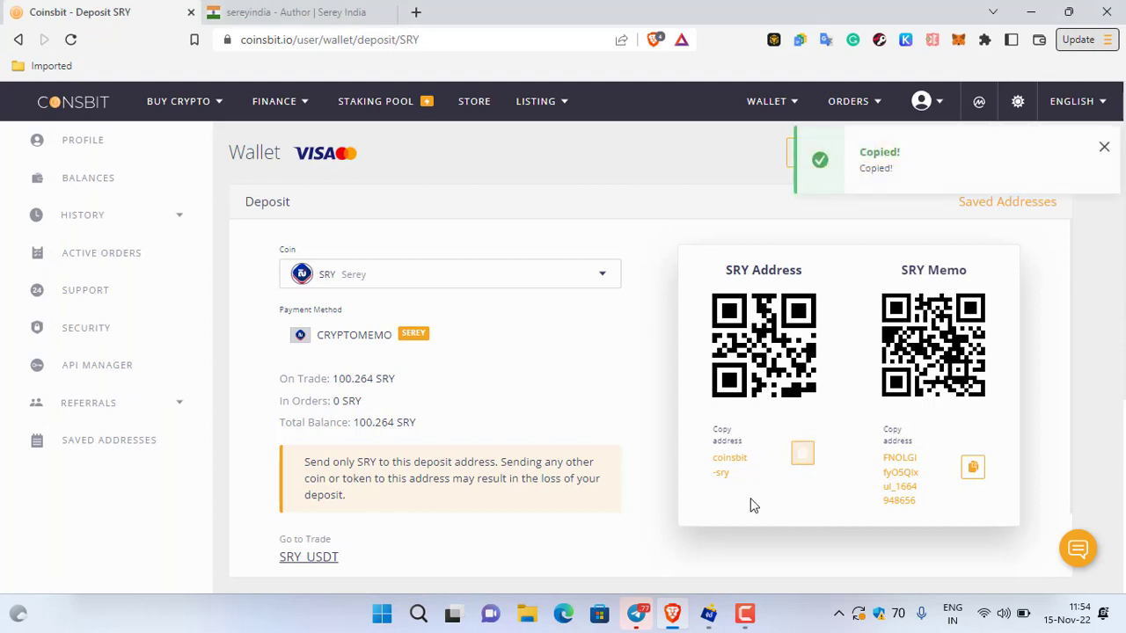
pyautogui.click(709, 614)
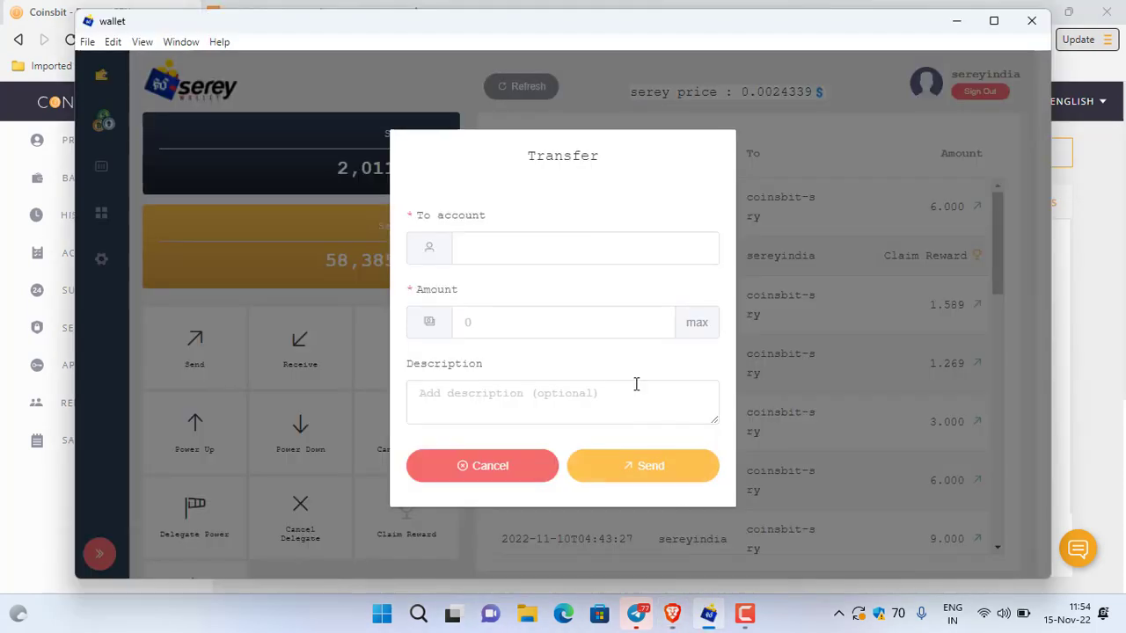
pyautogui.click(508, 246)
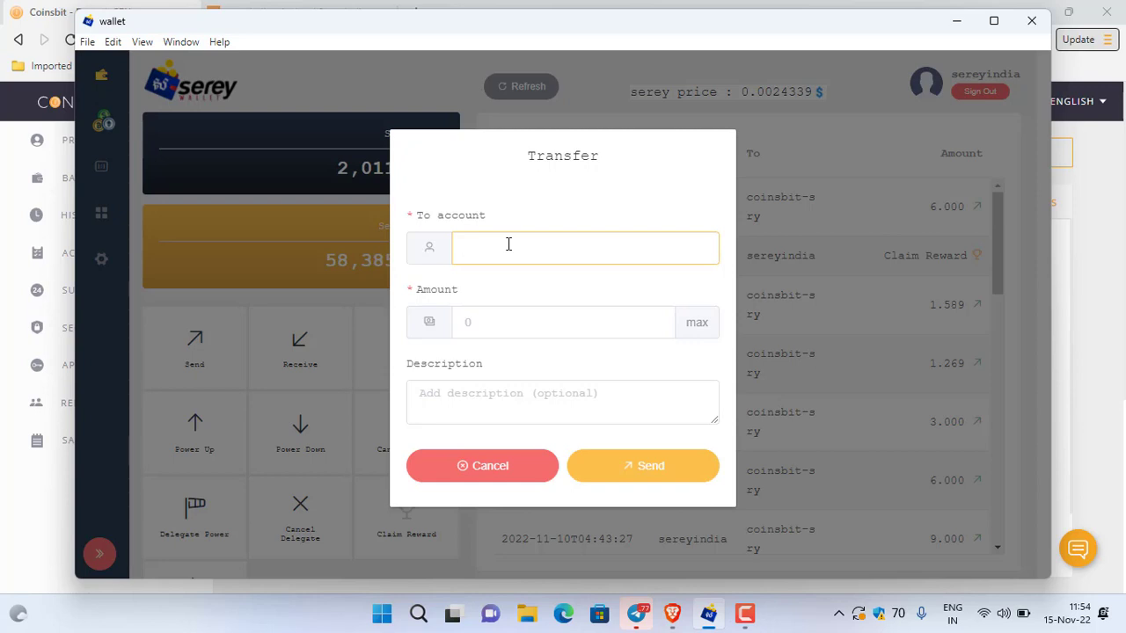
pyautogui.hotkey('ctrl', 'v')
pyautogui.click(536, 320)
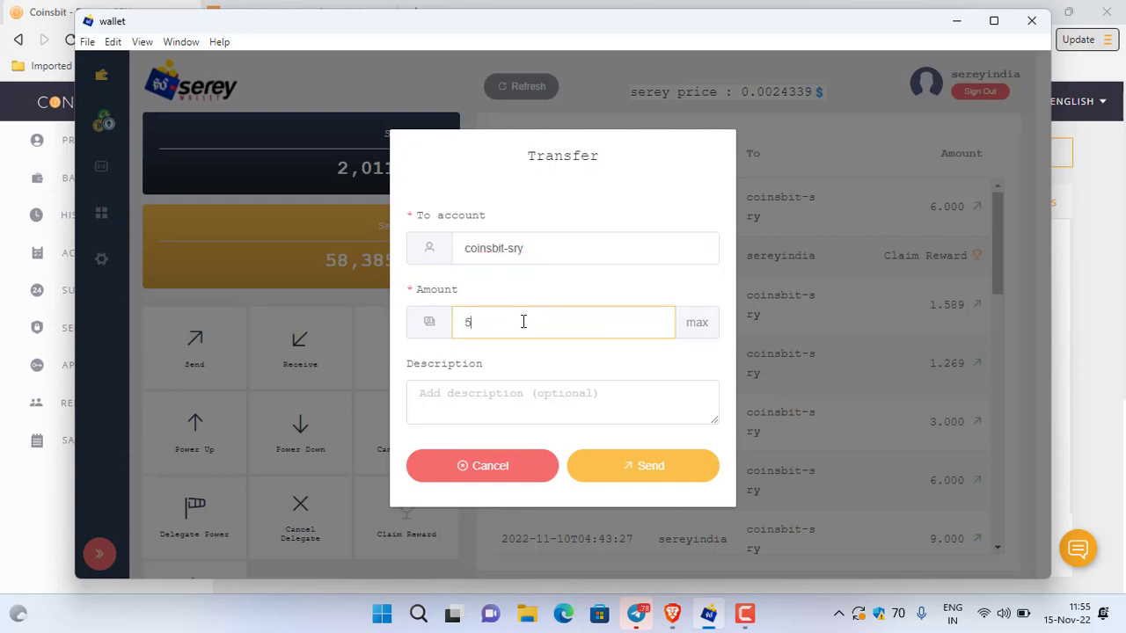
pyautogui.write('00')
# Step: Copy the Coinsbit SRY deposit memo into the transfer description
pyautogui.click(488, 401)
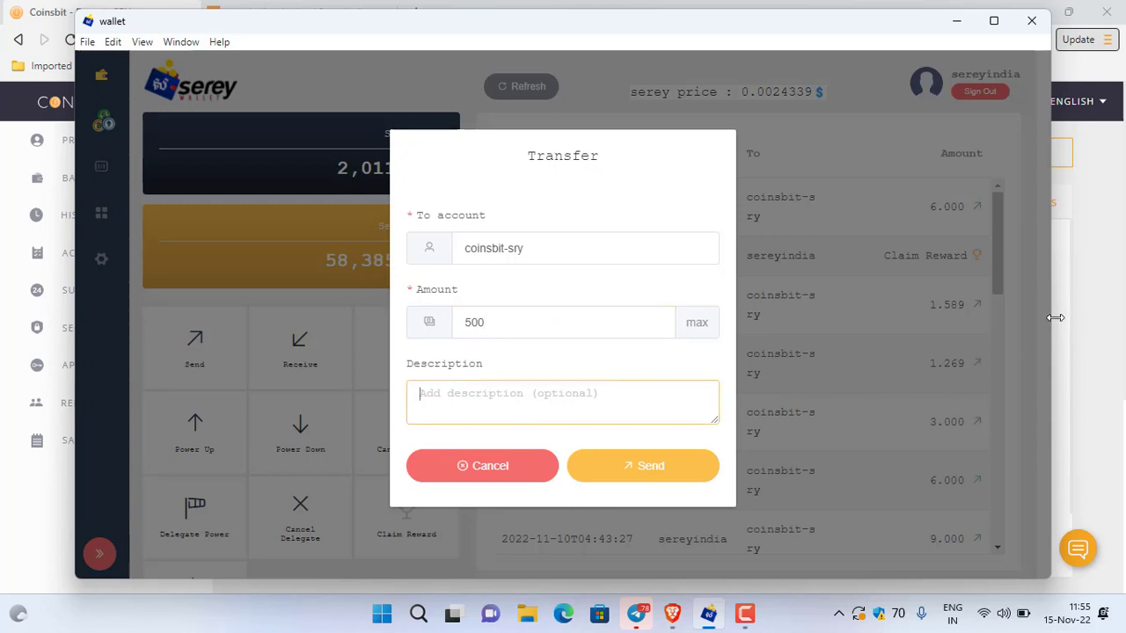
pyautogui.click(1099, 299)
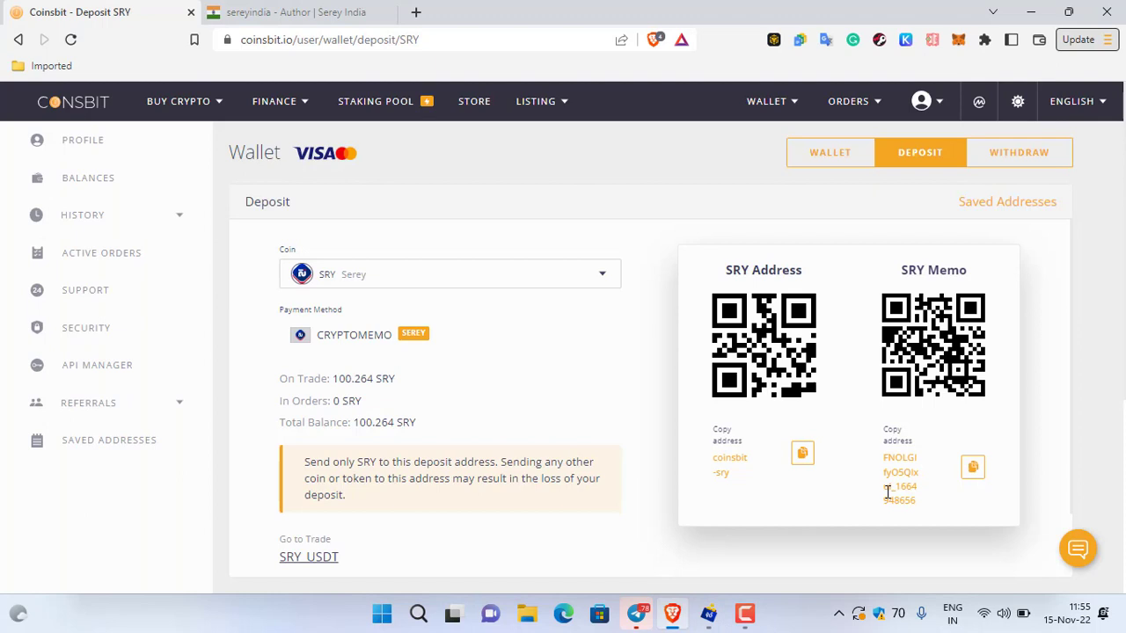
pyautogui.click(973, 467)
pyautogui.click(709, 614)
pyautogui.hotkey('ctrl', 'v')
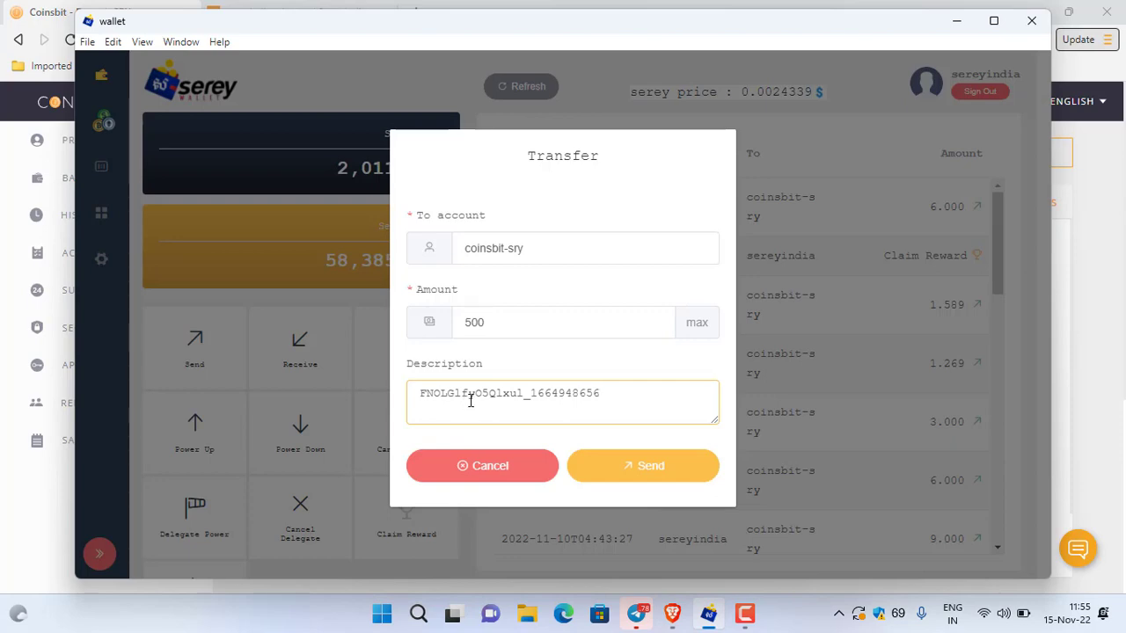
# Step: Send and confirm the 500 SRY transfer to coinsbit-sry, then return to Coinsbit
pyautogui.click(643, 468)
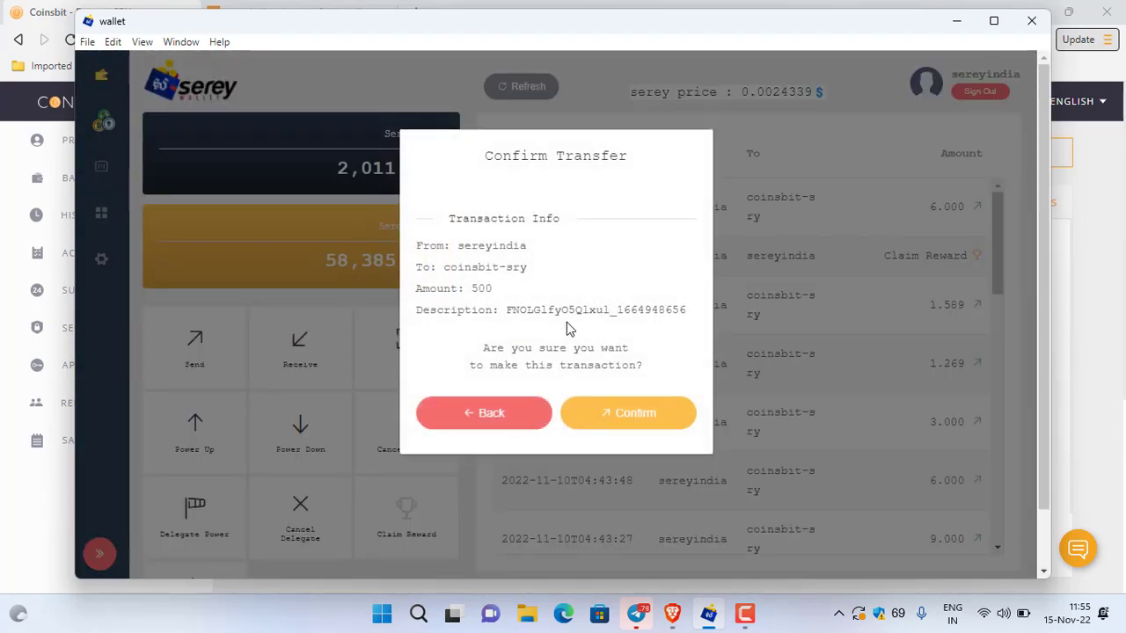
pyautogui.click(649, 426)
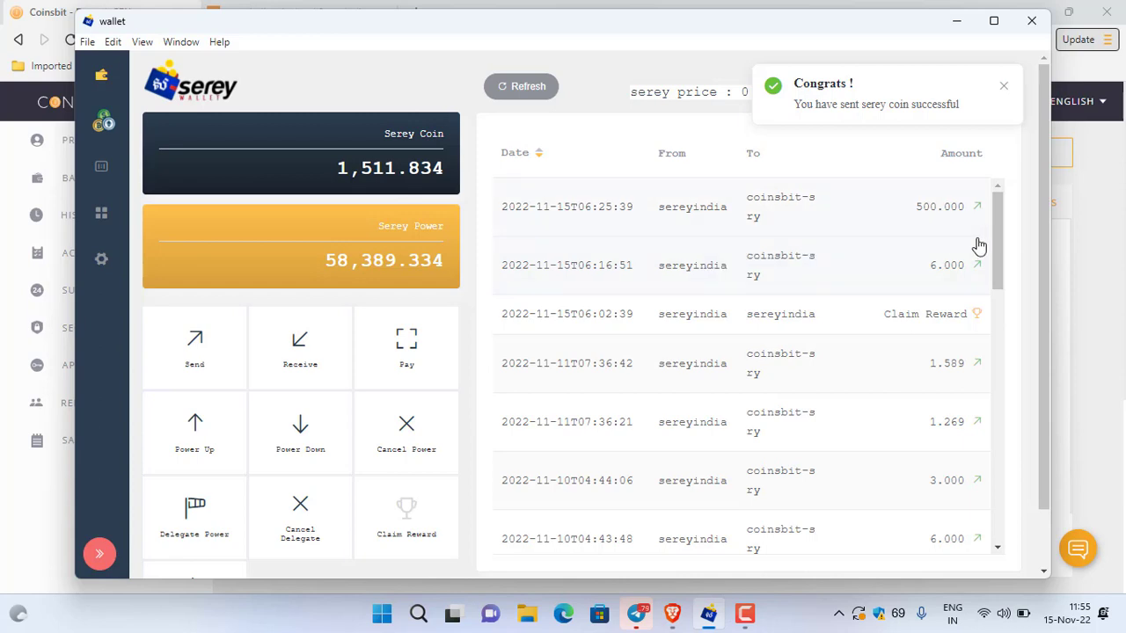
pyautogui.click(1104, 185)
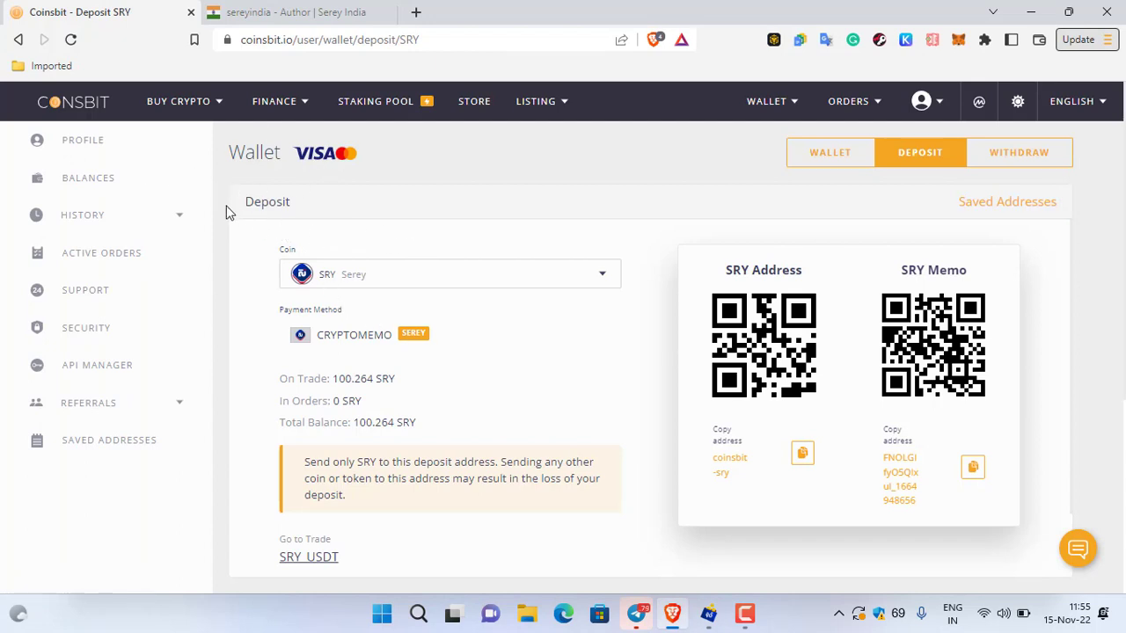
# Step: Verify the successful 500 SRY deposit in deposit history and see the balance at 600.264 SRY
pyautogui.click(96, 181)
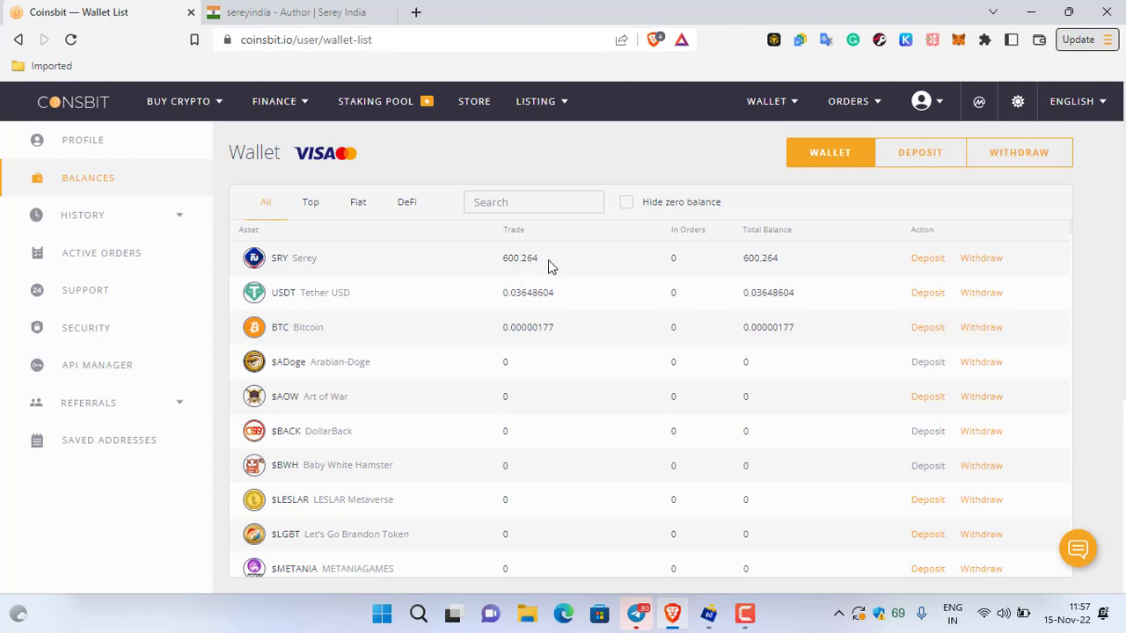
pyautogui.click(93, 215)
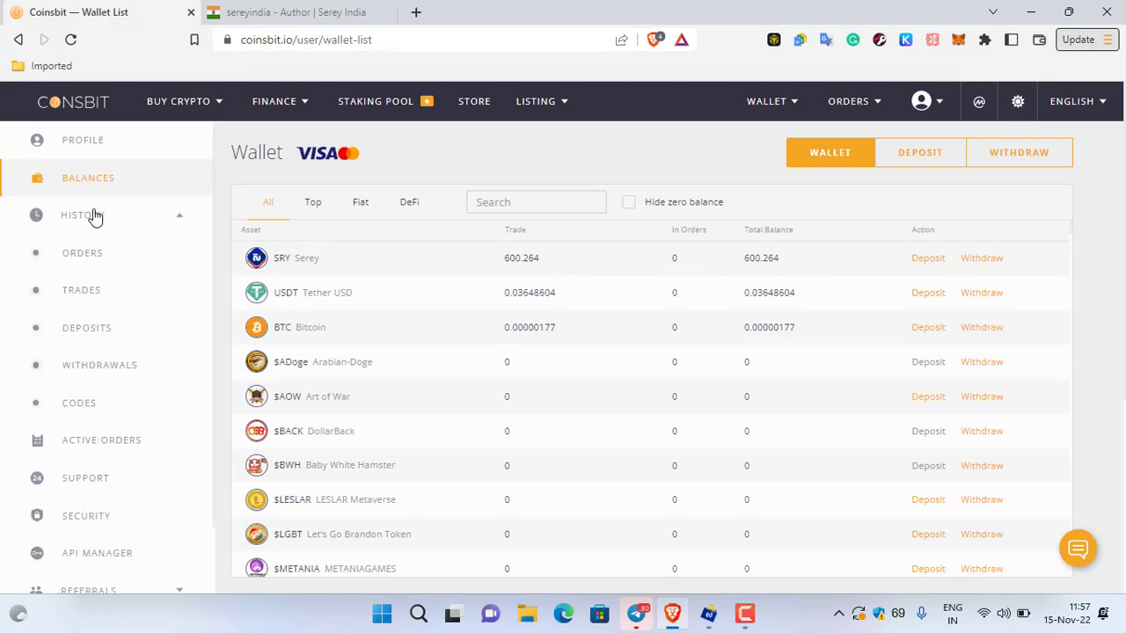
pyautogui.click(99, 329)
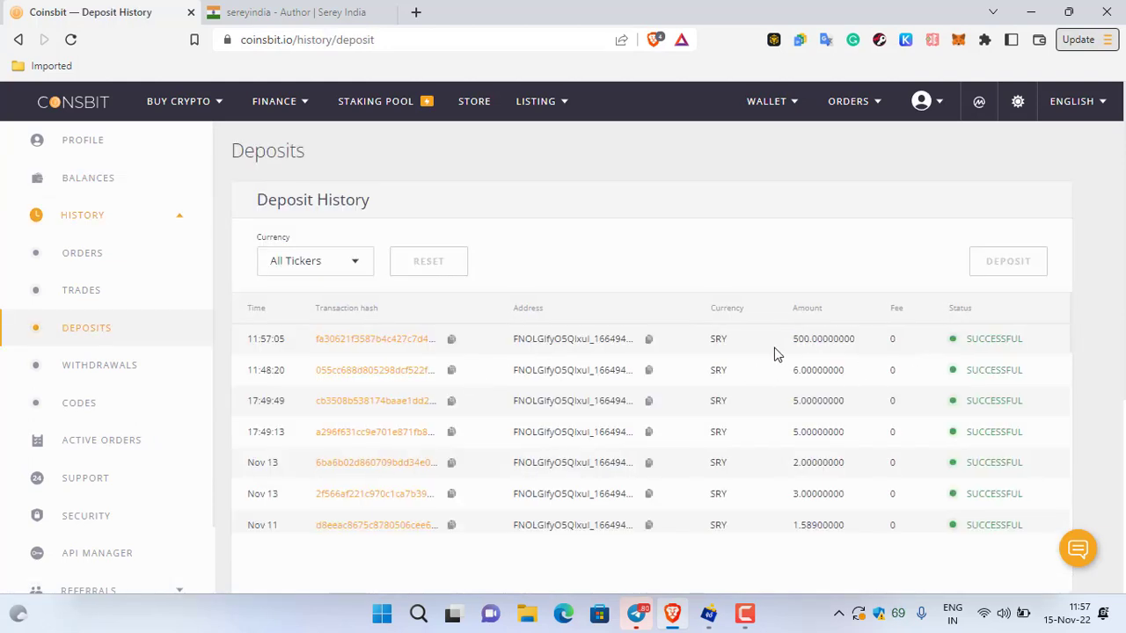
pyautogui.click(106, 180)
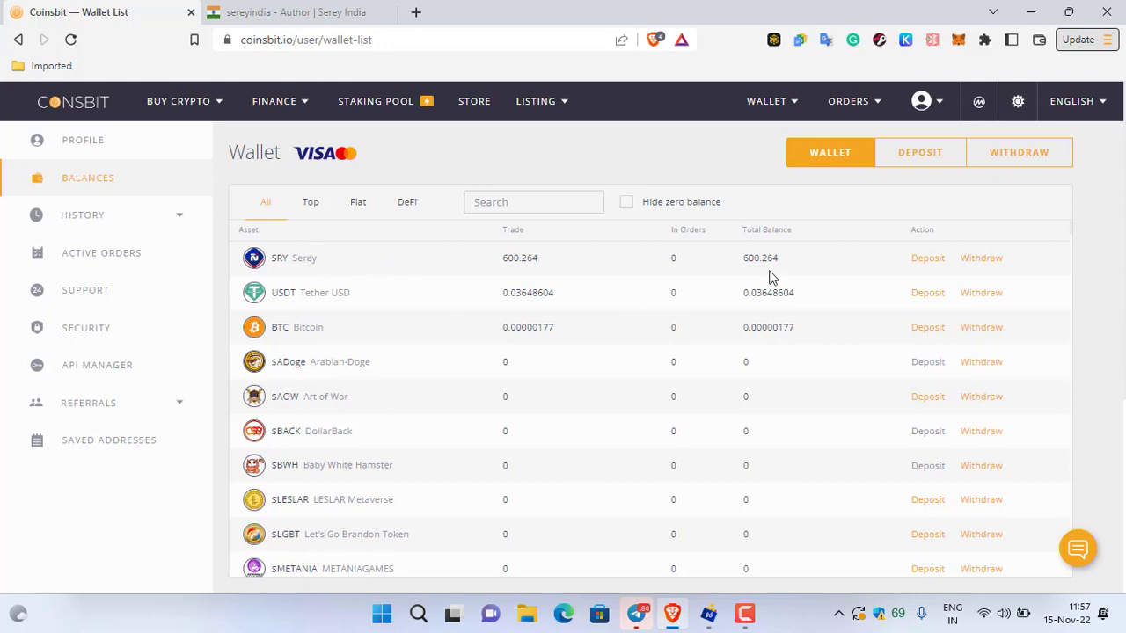
pyautogui.click(982, 263)
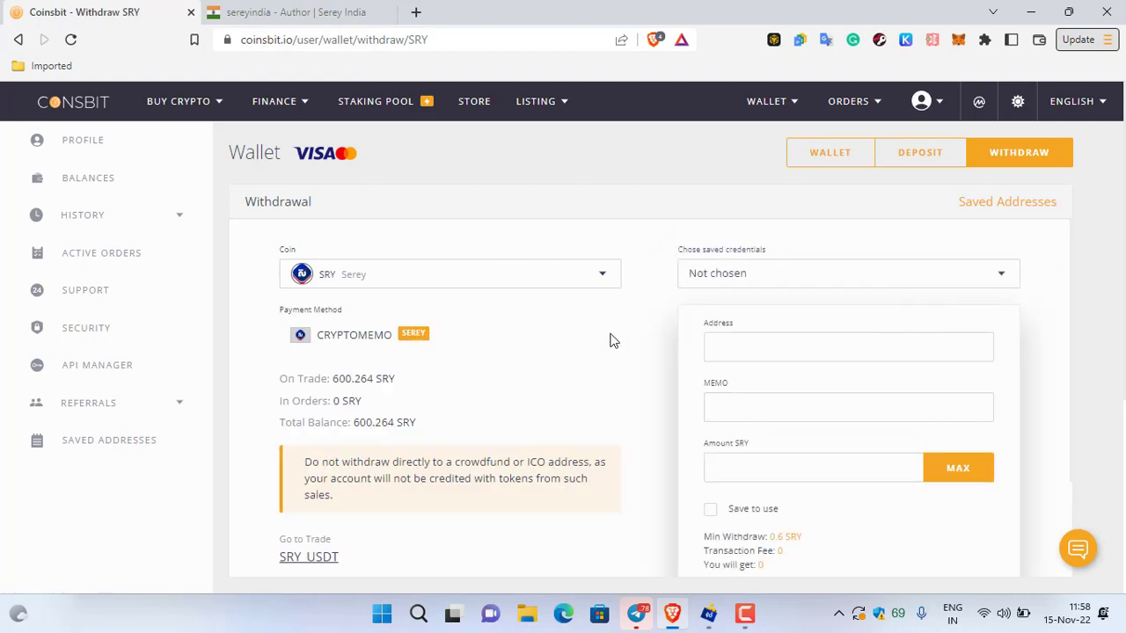
pyautogui.click(783, 351)
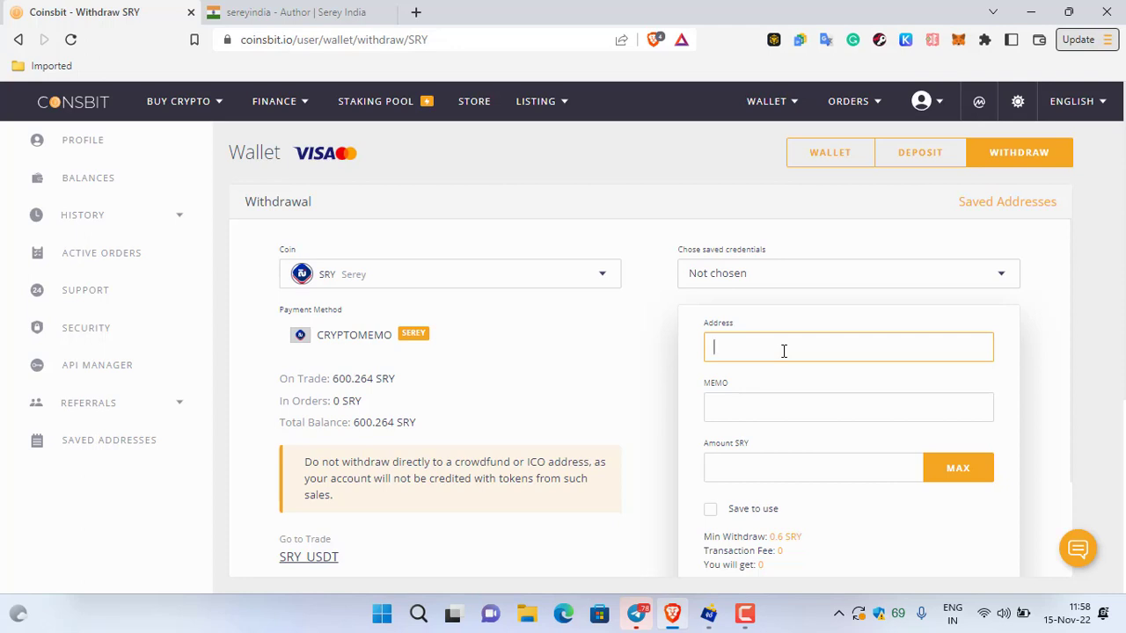
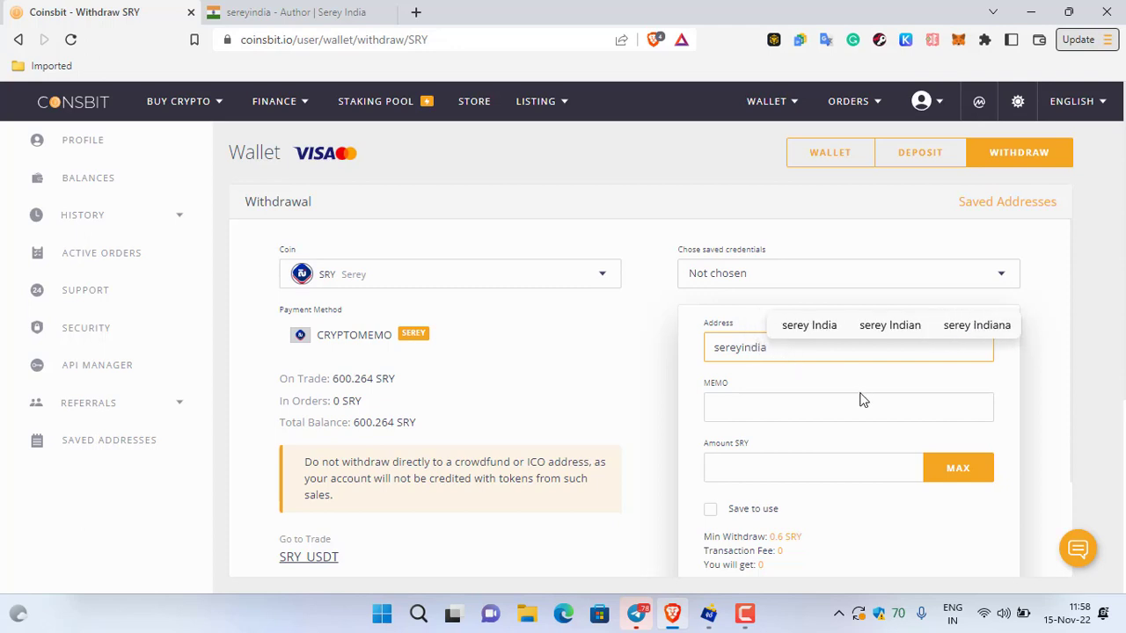
pyautogui.click(820, 416)
pyautogui.write('1')
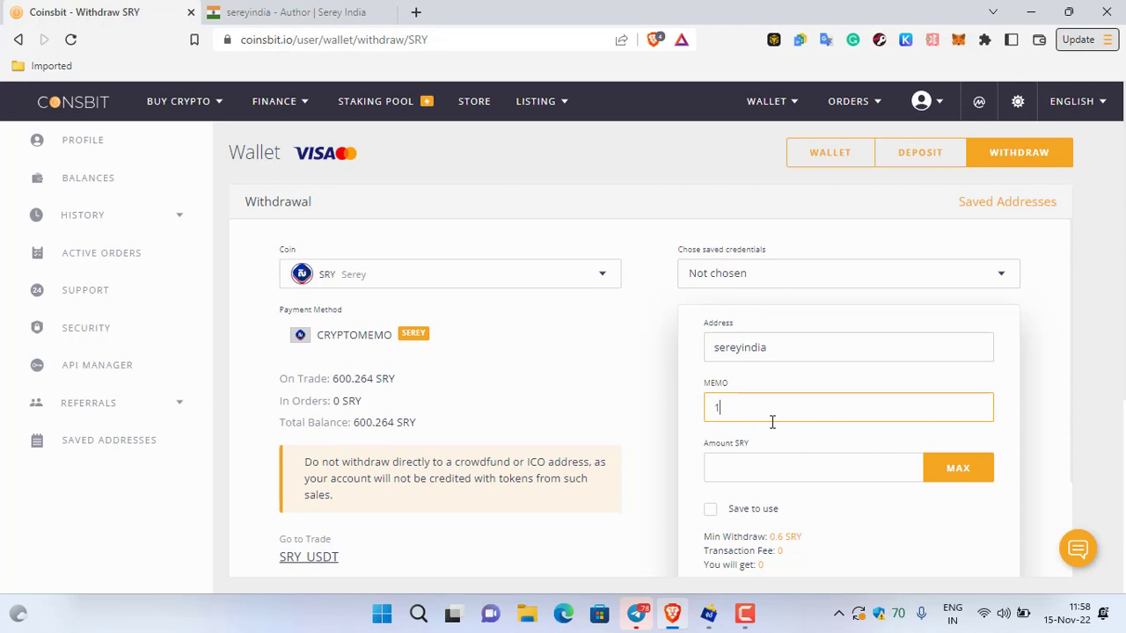
pyautogui.click(817, 474)
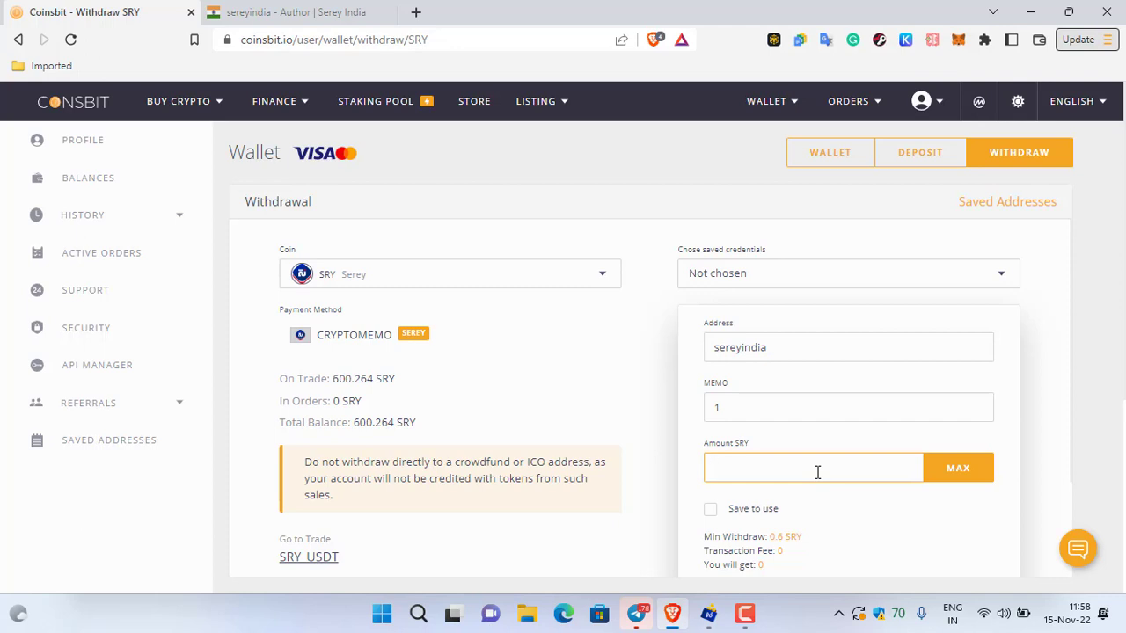
pyautogui.write('500')
pyautogui.scroll(-1, 836, 459)
pyautogui.click(867, 521)
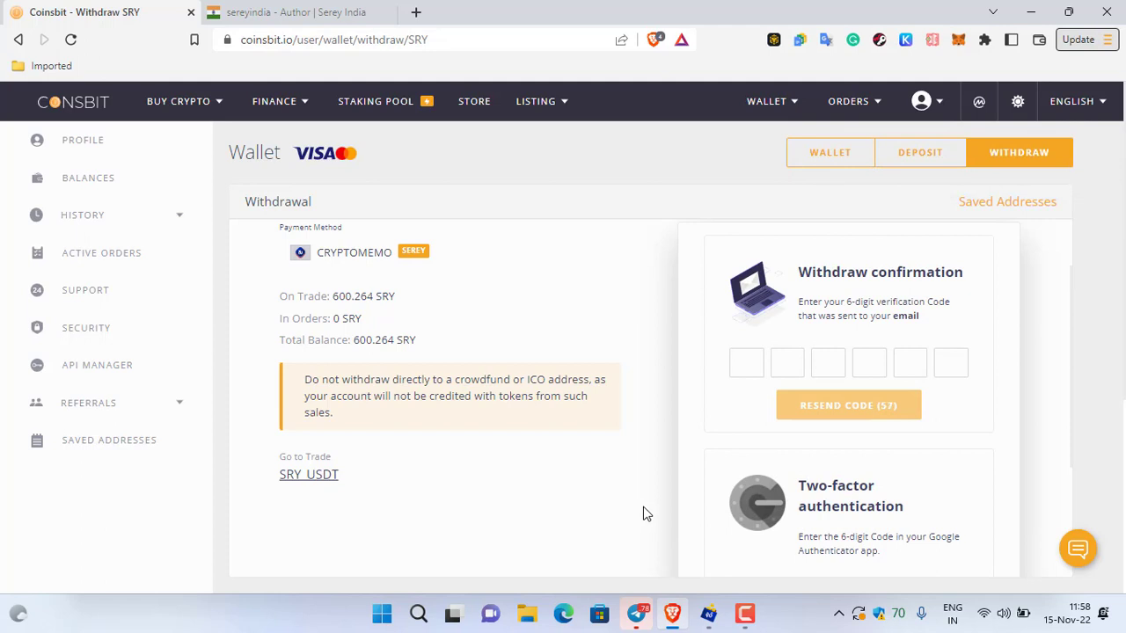
# Step: Enter the email verification code and the two-factor authentication code for the withdrawal
pyautogui.click(753, 377)
pyautogui.scroll(-2, 696, 377)
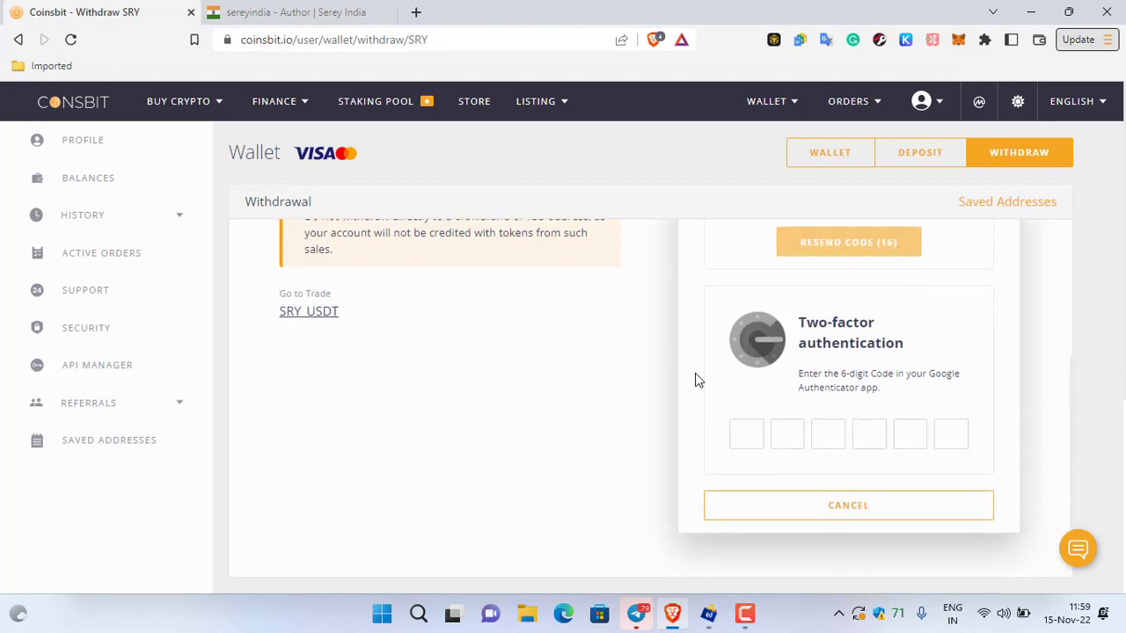
pyautogui.click(747, 434)
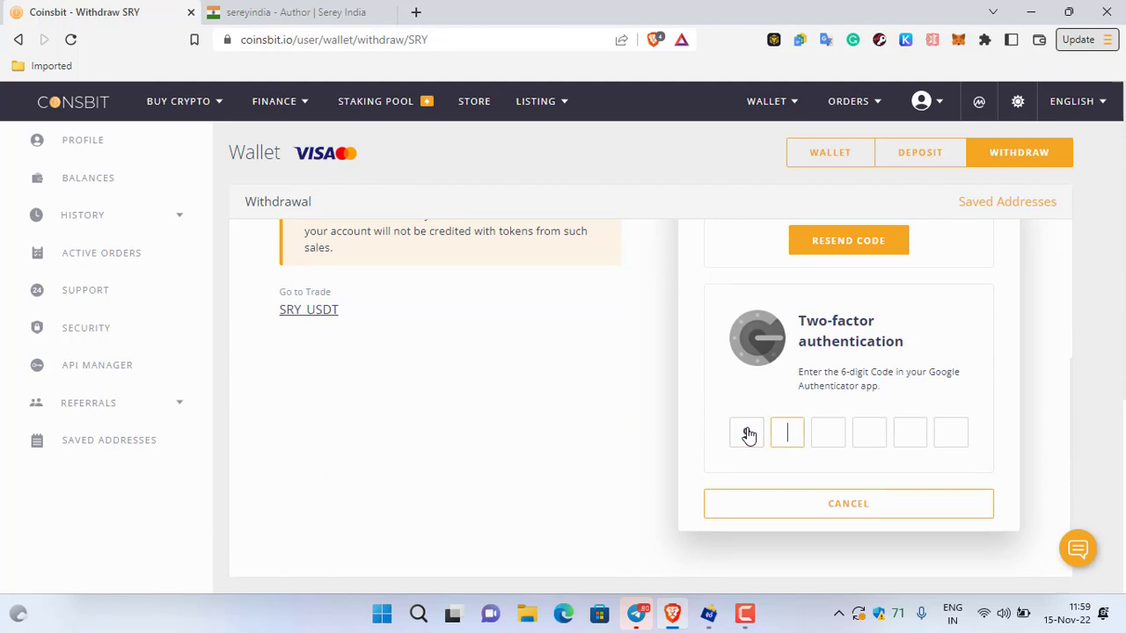
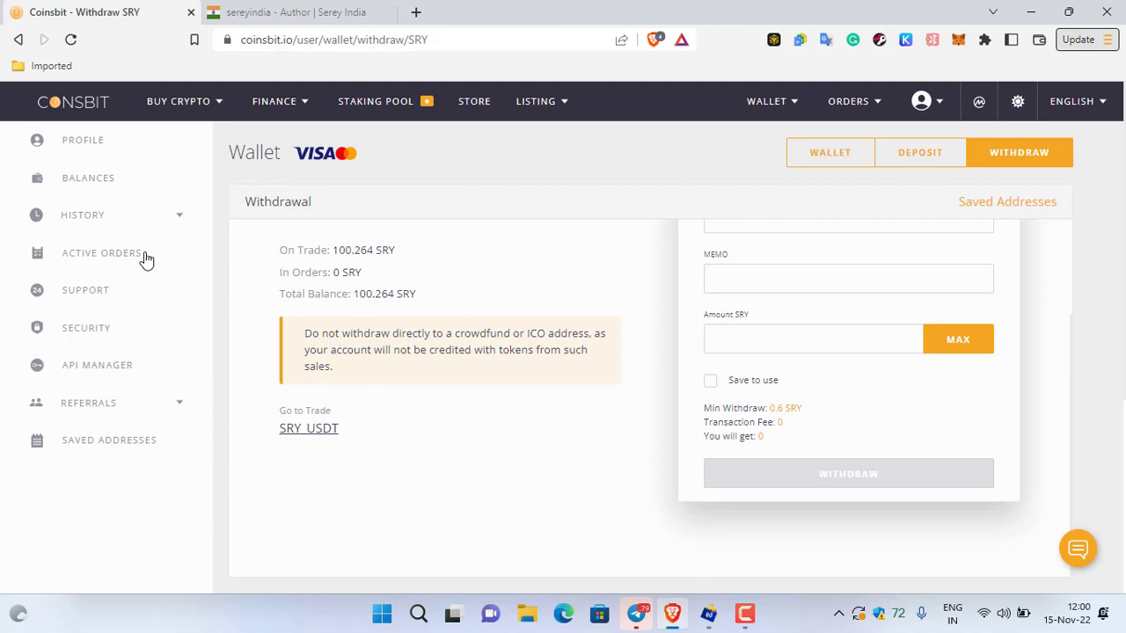
pyautogui.click(98, 217)
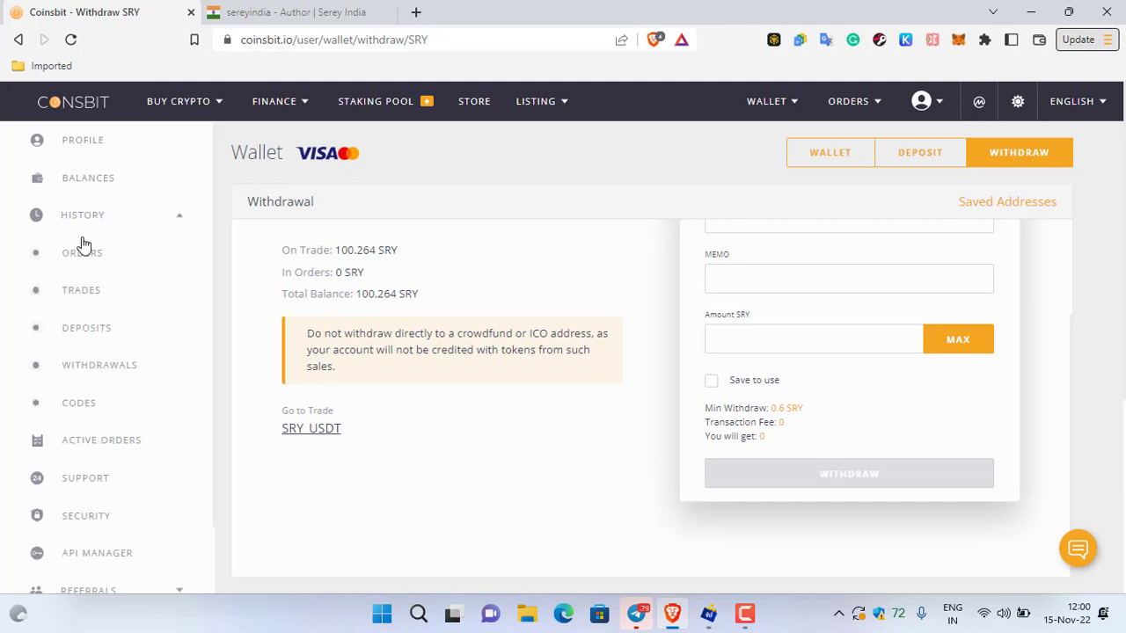
pyautogui.click(117, 368)
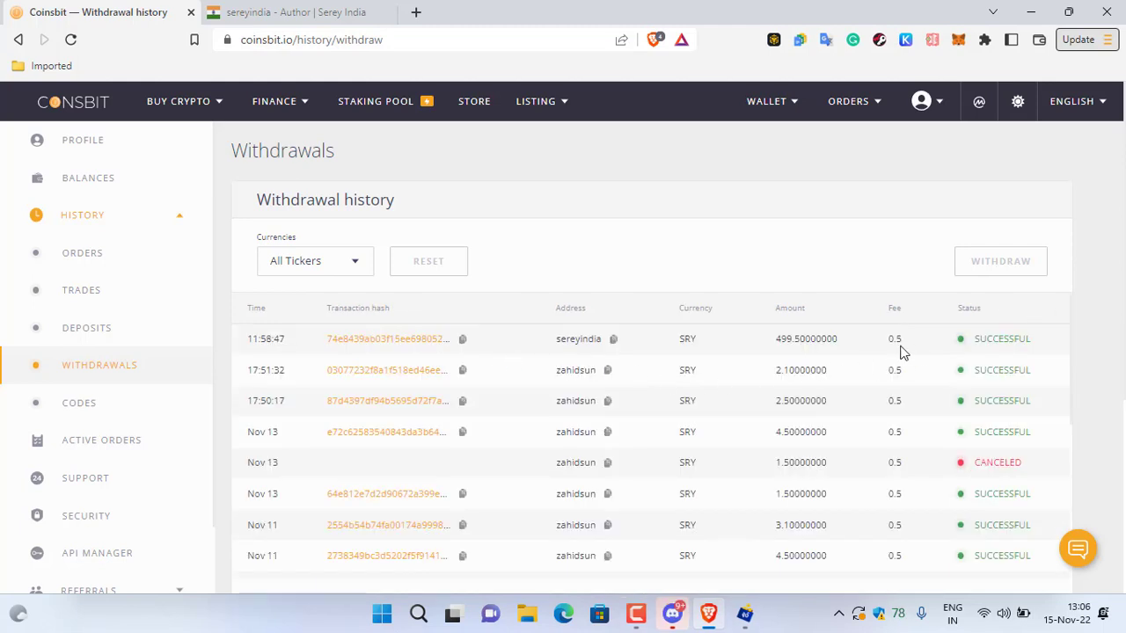
# Step: Bring Serey Wallet forward to see 499.5 SRY received from coinsbit-sry and a 2,011.334 balance
pyautogui.click(748, 614)
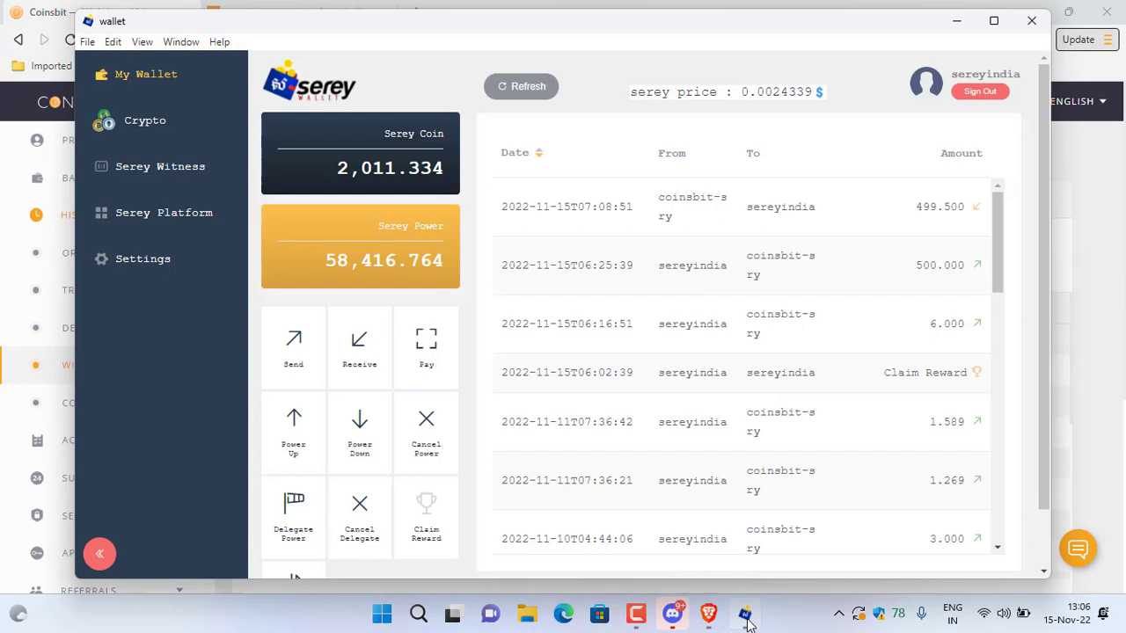